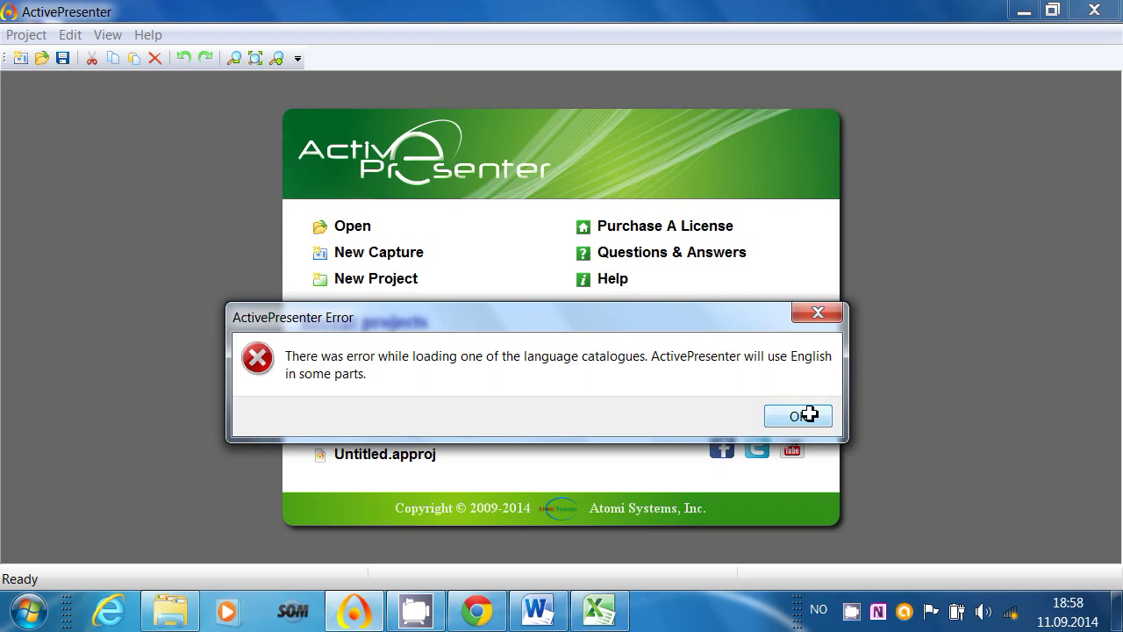
Step: Dismiss the language catalogue error and start a new capture project named "Rullegardin i Excel"
left_click(807, 414)
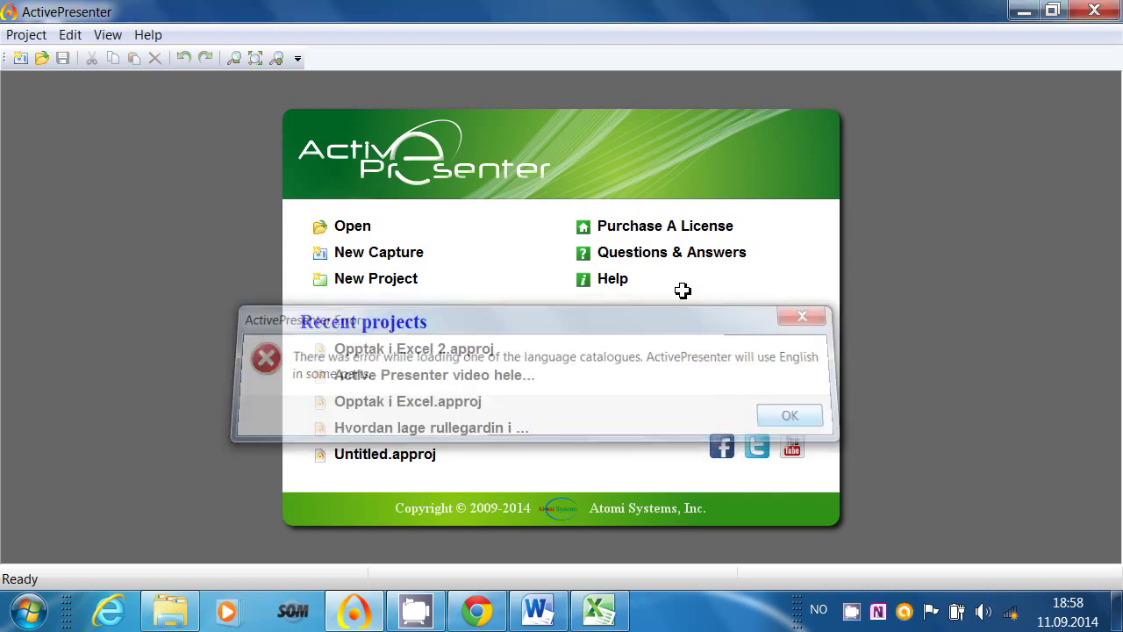
left_click(371, 251)
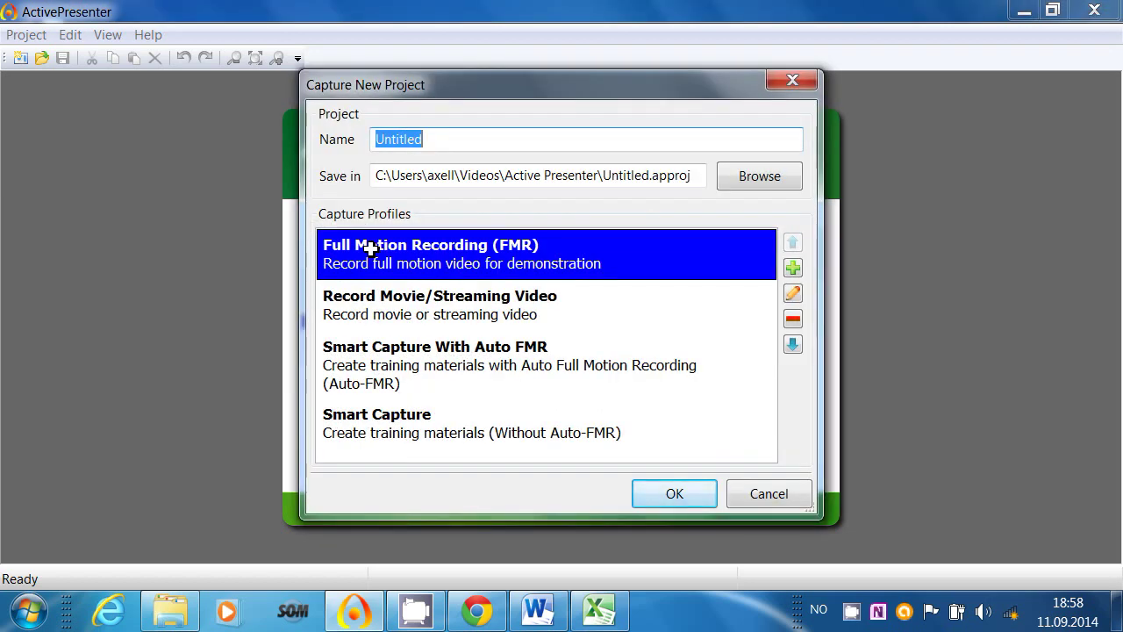
left_click_drag(558, 77, 567, 100)
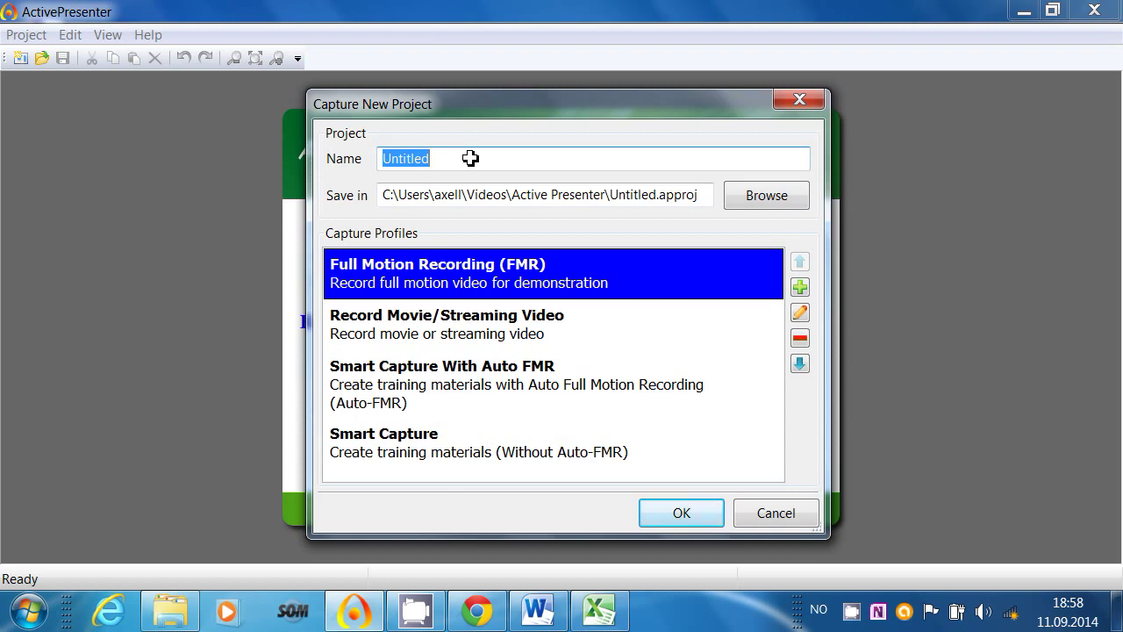
type("Ru")
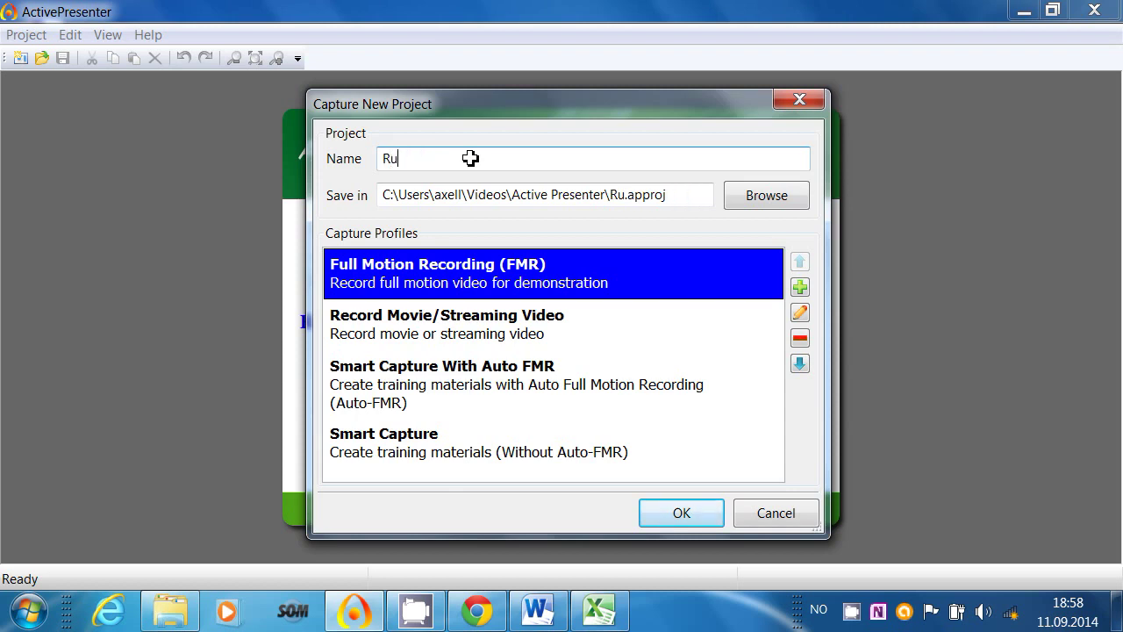
type("llegard")
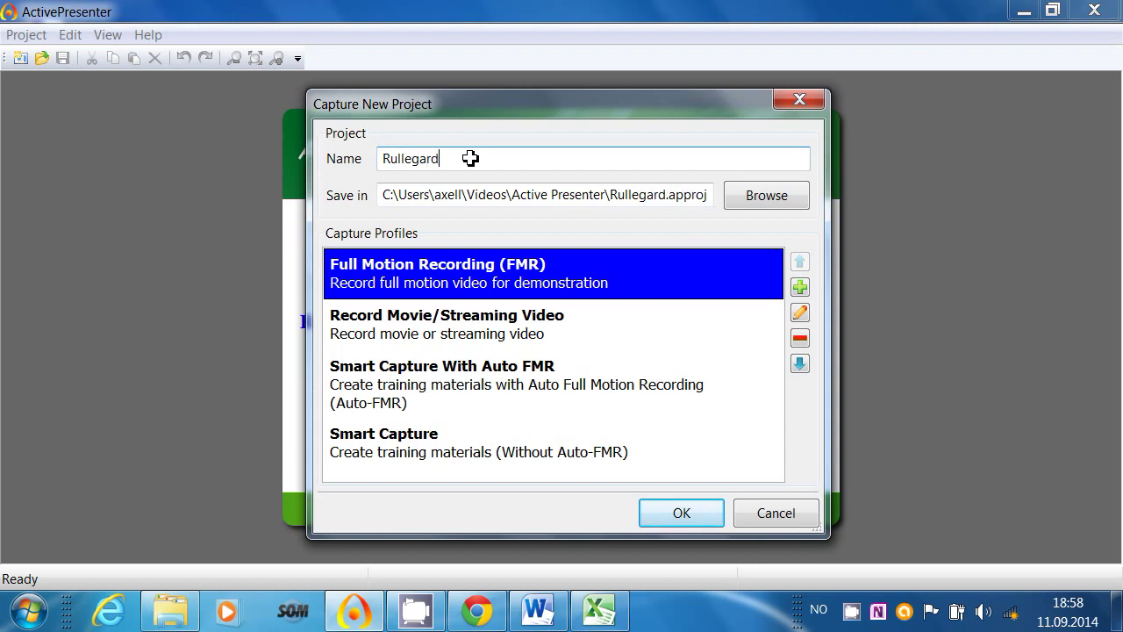
type("in i Excel")
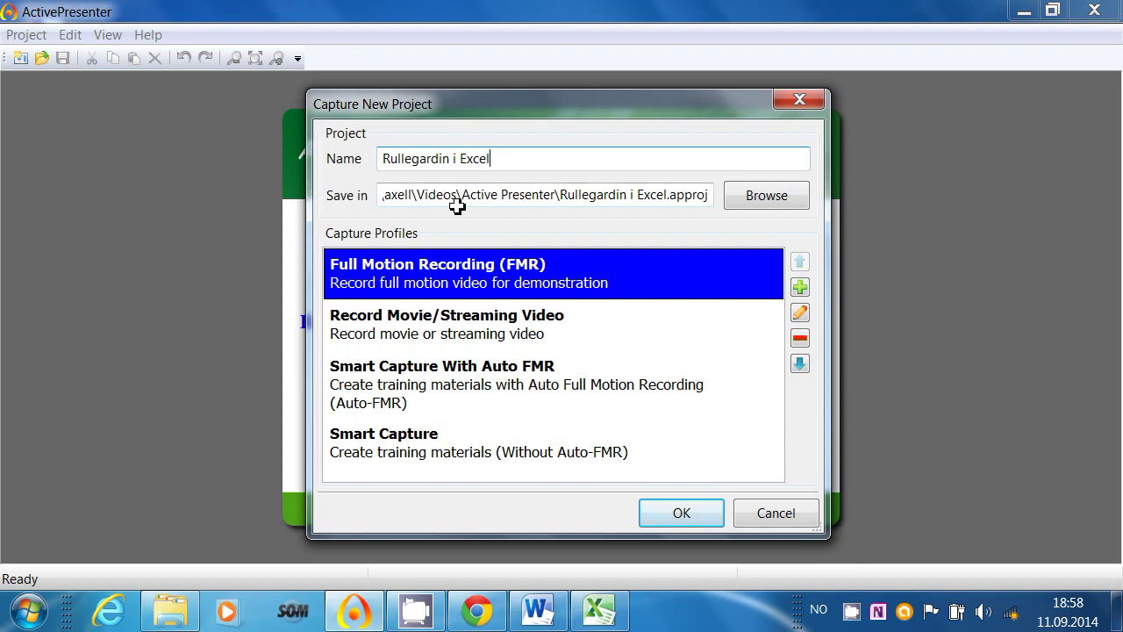
Step: Save the project as "Rullegardin i Excel 1" in the "Active Presenter video hele_files" folder and create it with the Full Motion Recording profile
left_click(789, 193)
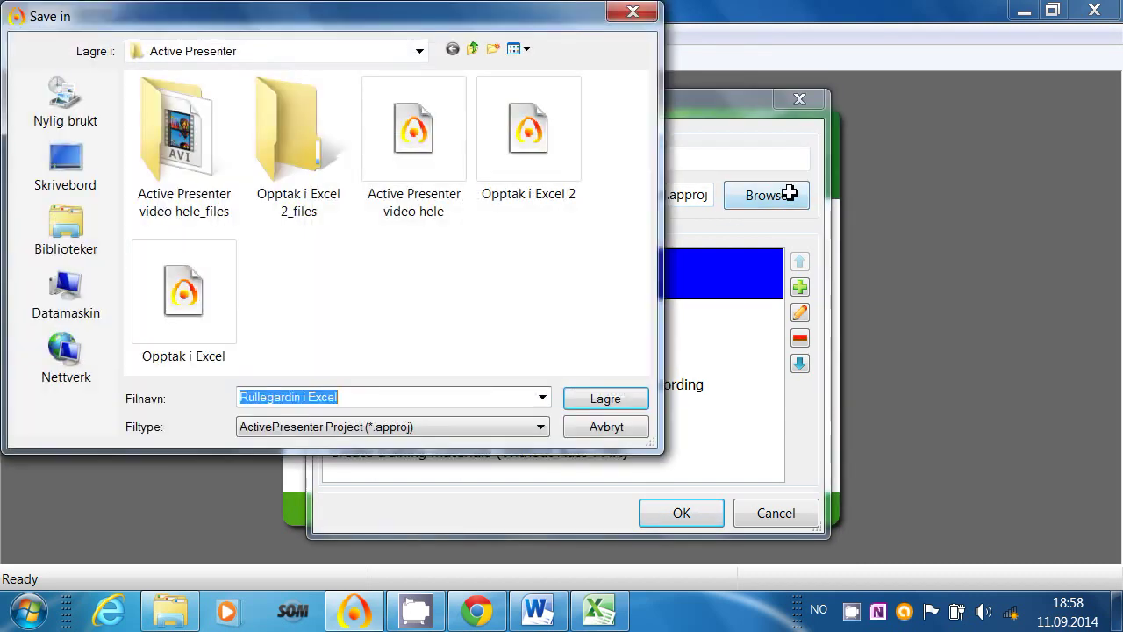
left_click(190, 146)
double_click(191, 147)
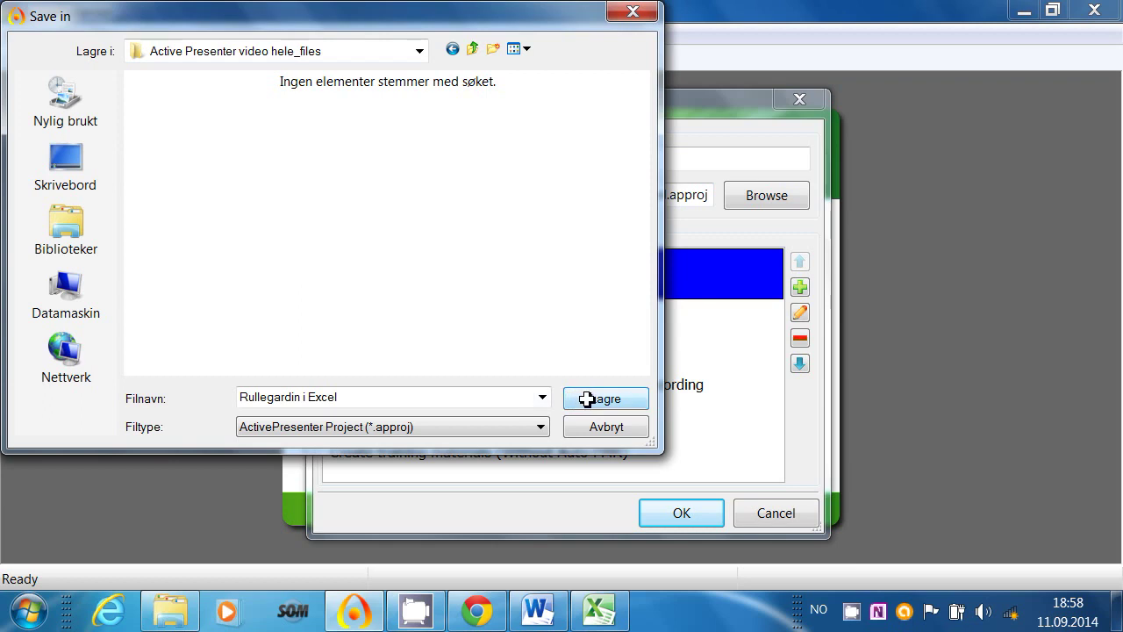
left_click(431, 396)
left_click(428, 397)
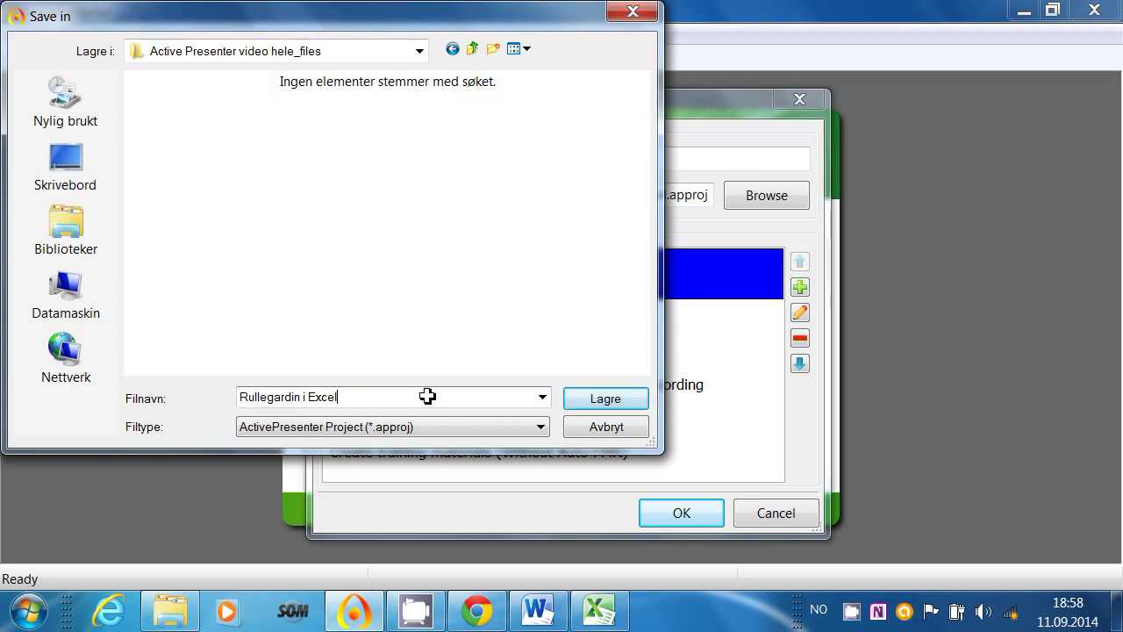
type("1")
left_click(605, 399)
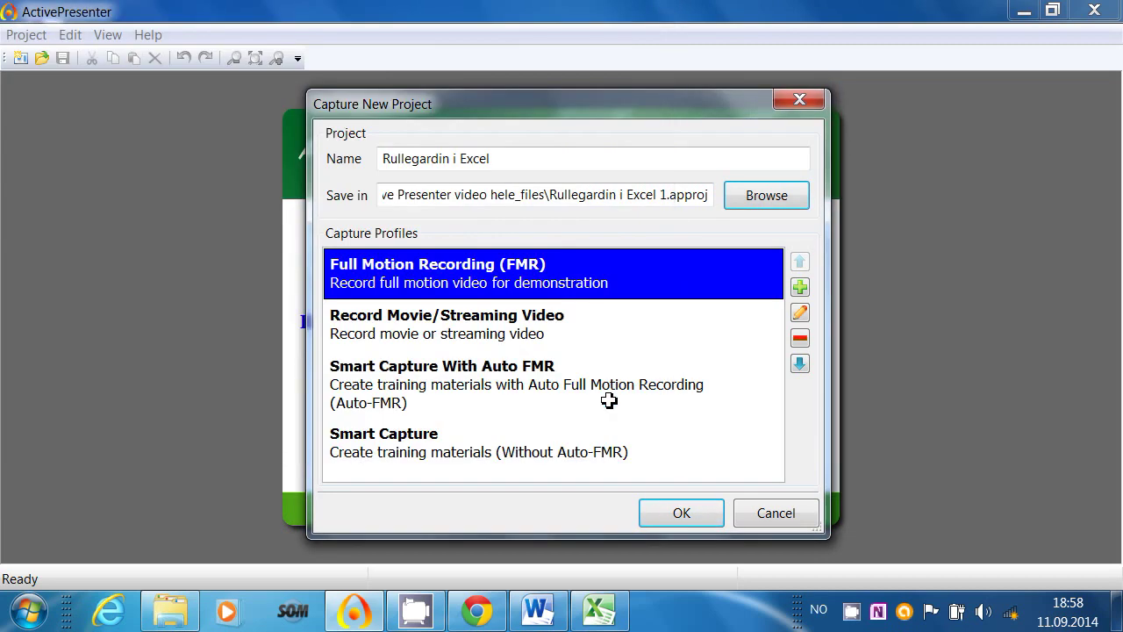
left_click(675, 512)
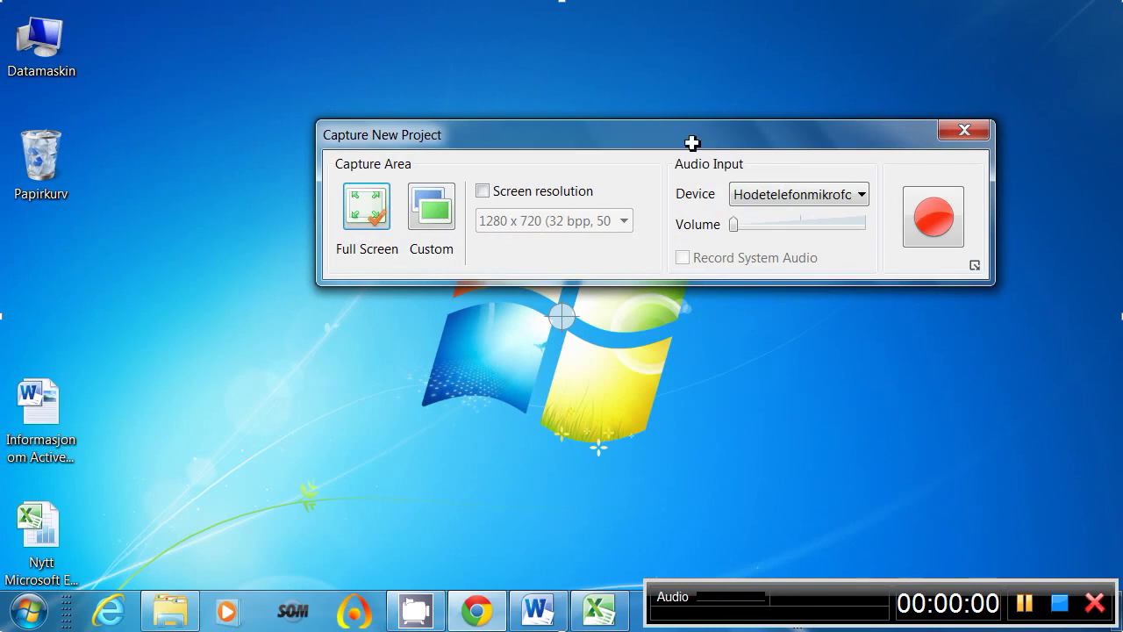
Step: Choose the Microsoft LifeChat LX-3000 headset microphone as audio input and bring the "Nytt Microsoft Excel-regneark" workbook on screen
left_click_drag(679, 133, 571, 125)
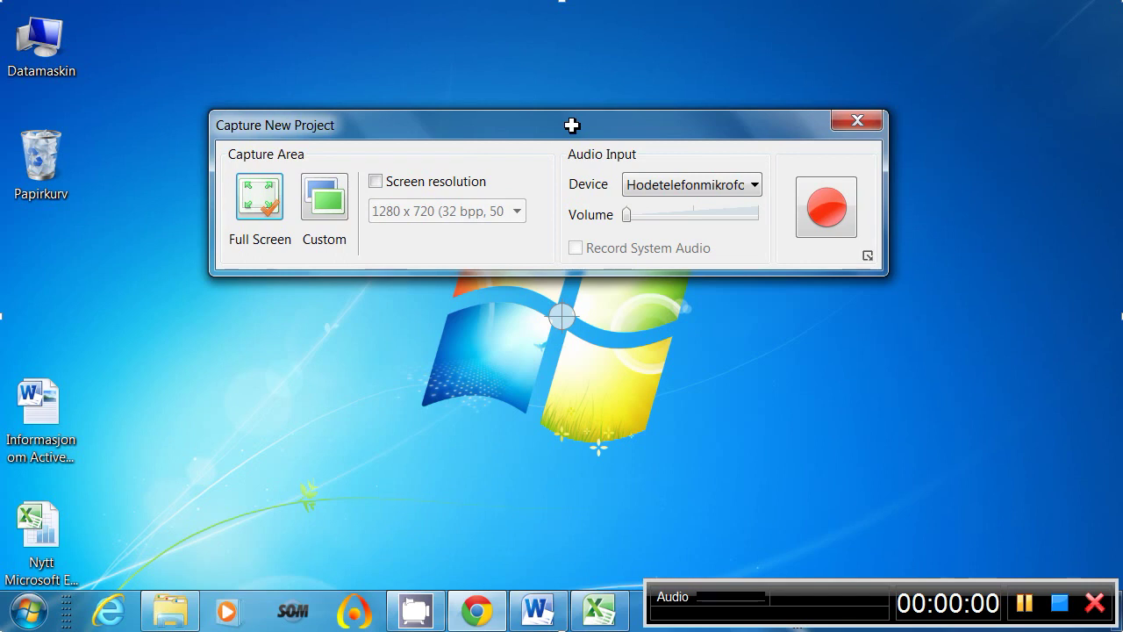
left_click(730, 181)
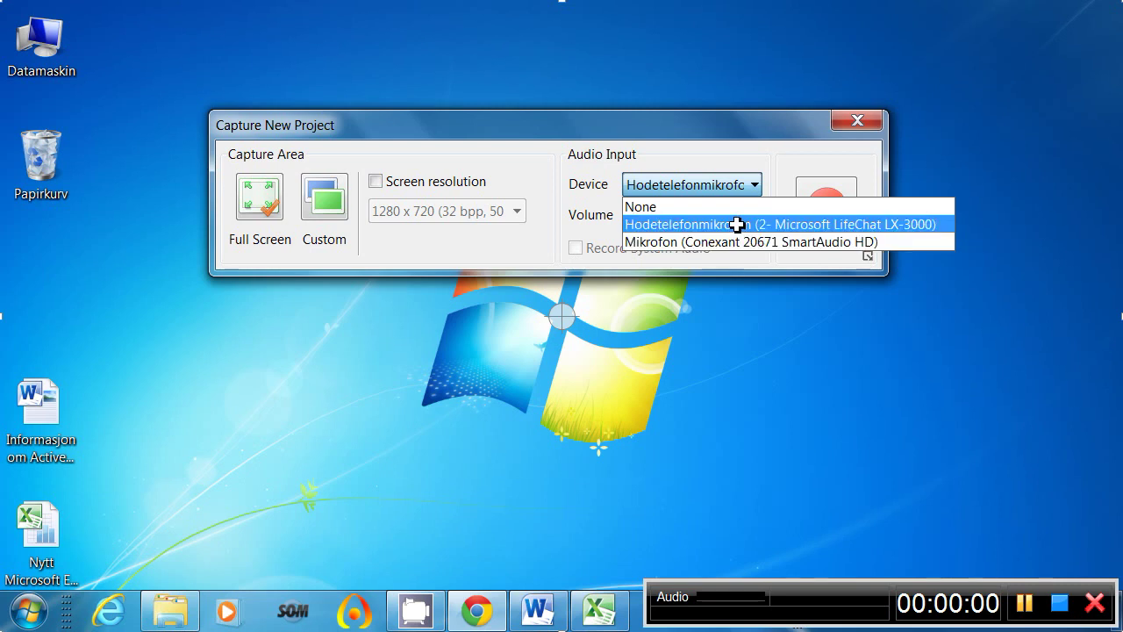
left_click(737, 224)
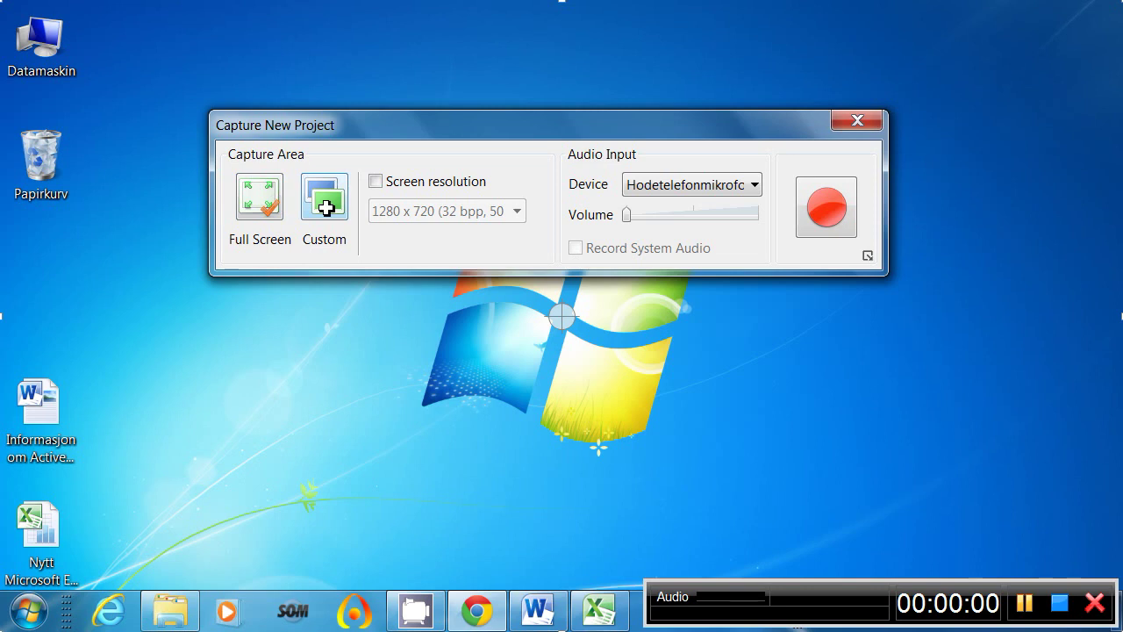
left_click(599, 608)
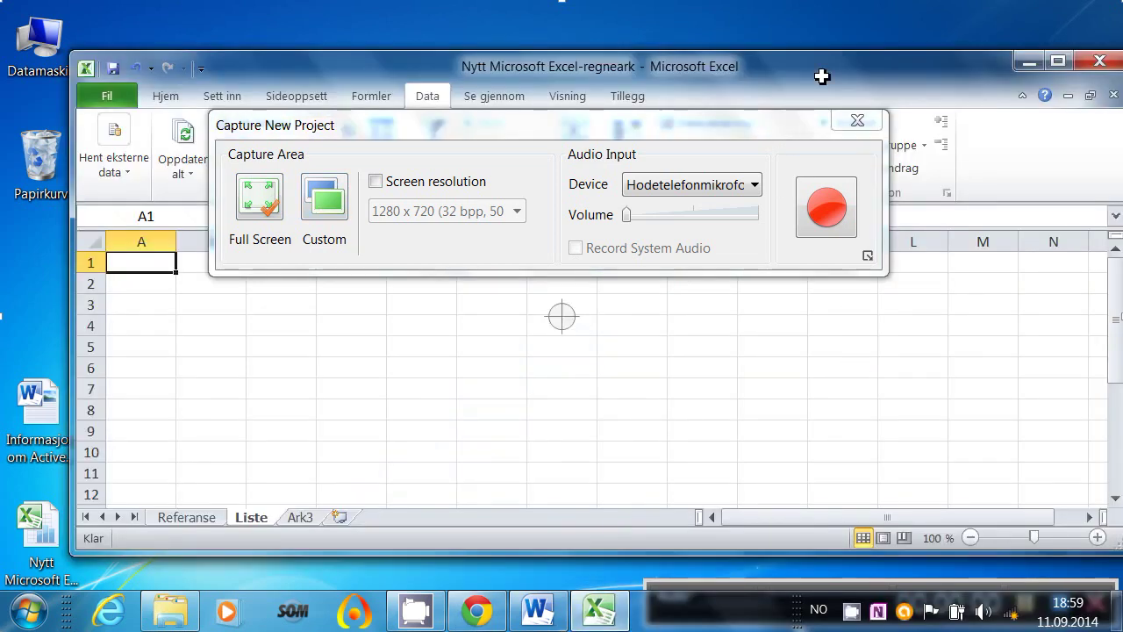
left_click_drag(822, 70, 795, 48)
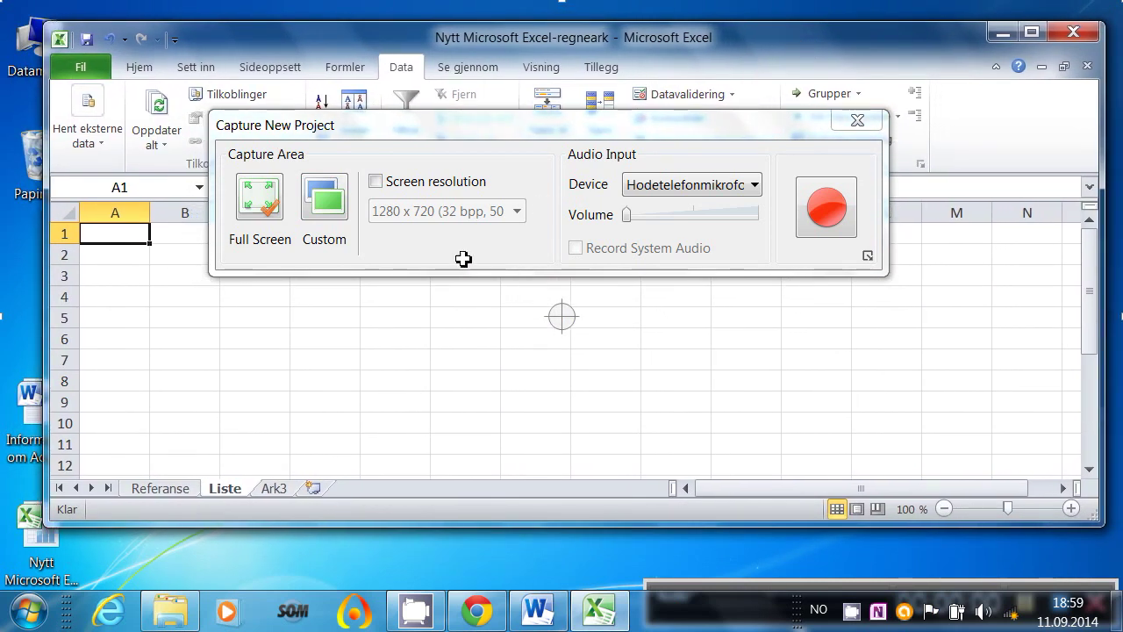
Step: Lock a custom capture area to the Excel window and enlarge it to about 1214 x 591
left_click(315, 209)
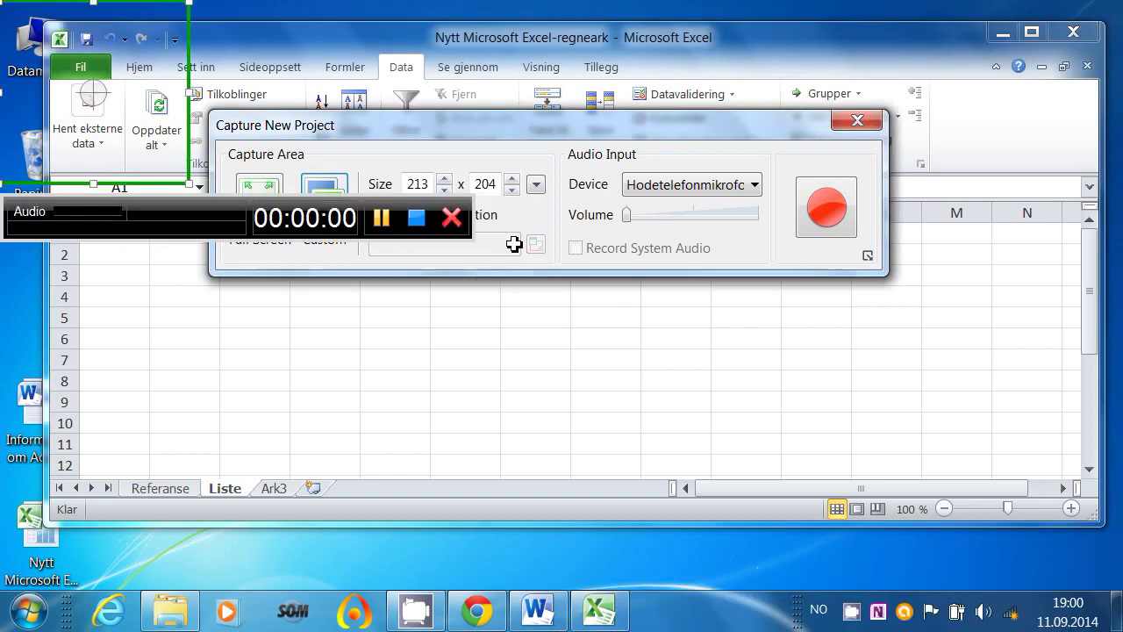
left_click_drag(529, 128, 680, 246)
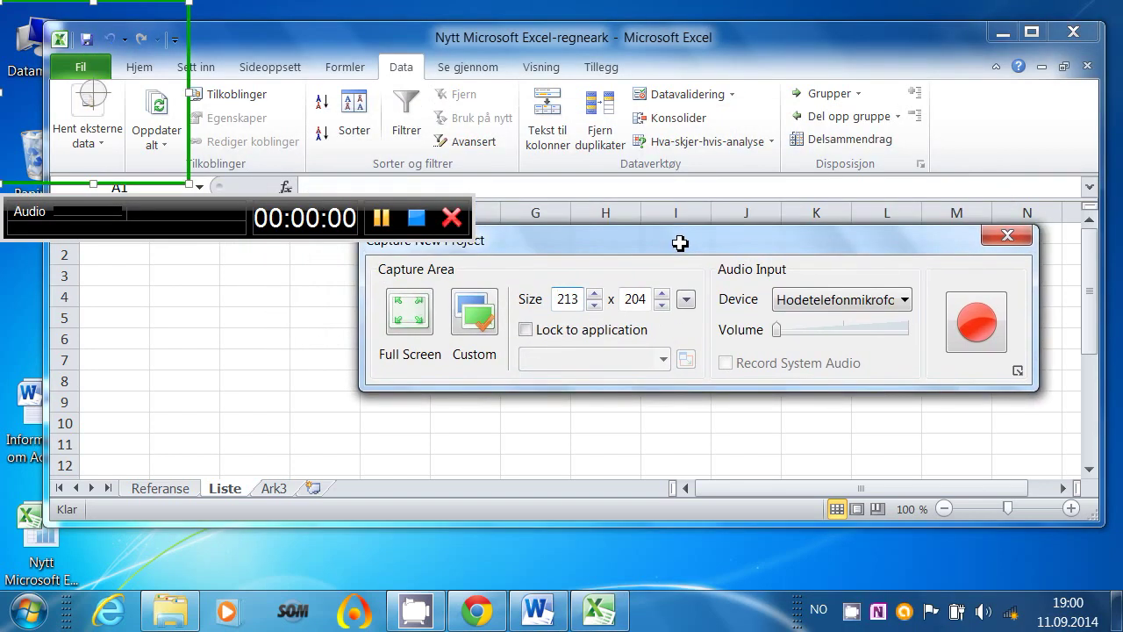
left_click(526, 330)
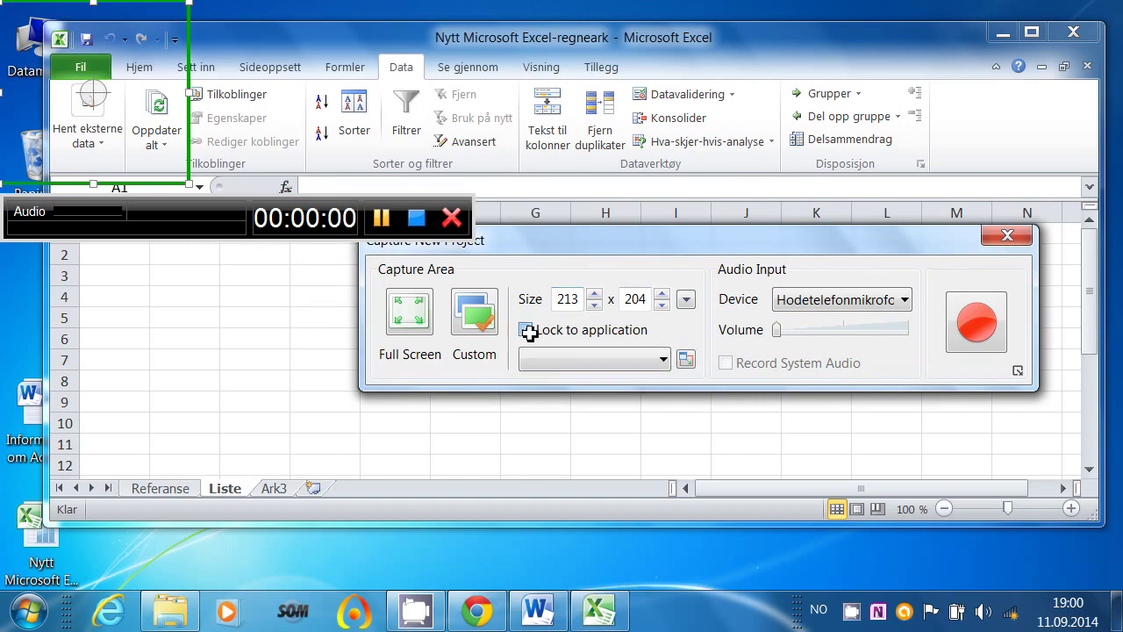
left_click(663, 359)
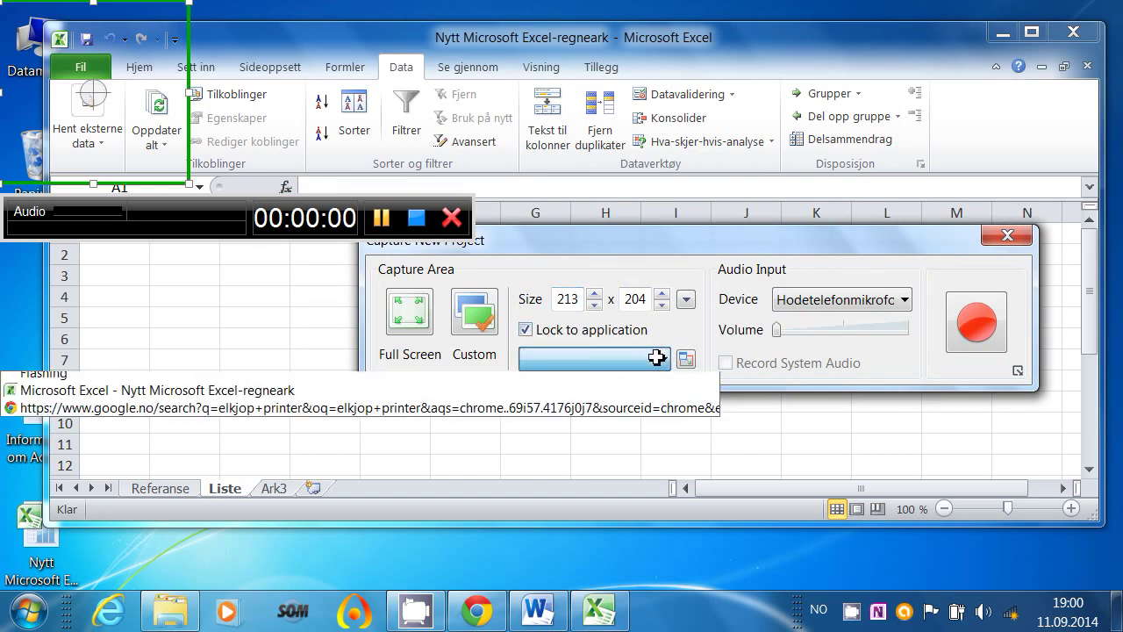
left_click(231, 401)
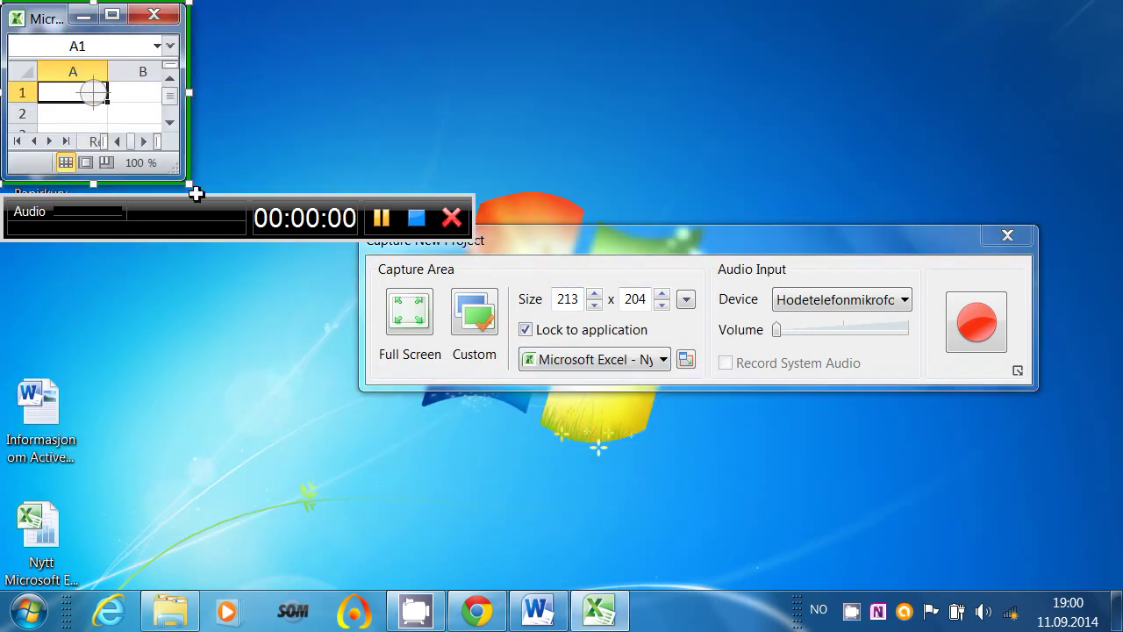
left_click_drag(188, 183, 1067, 526)
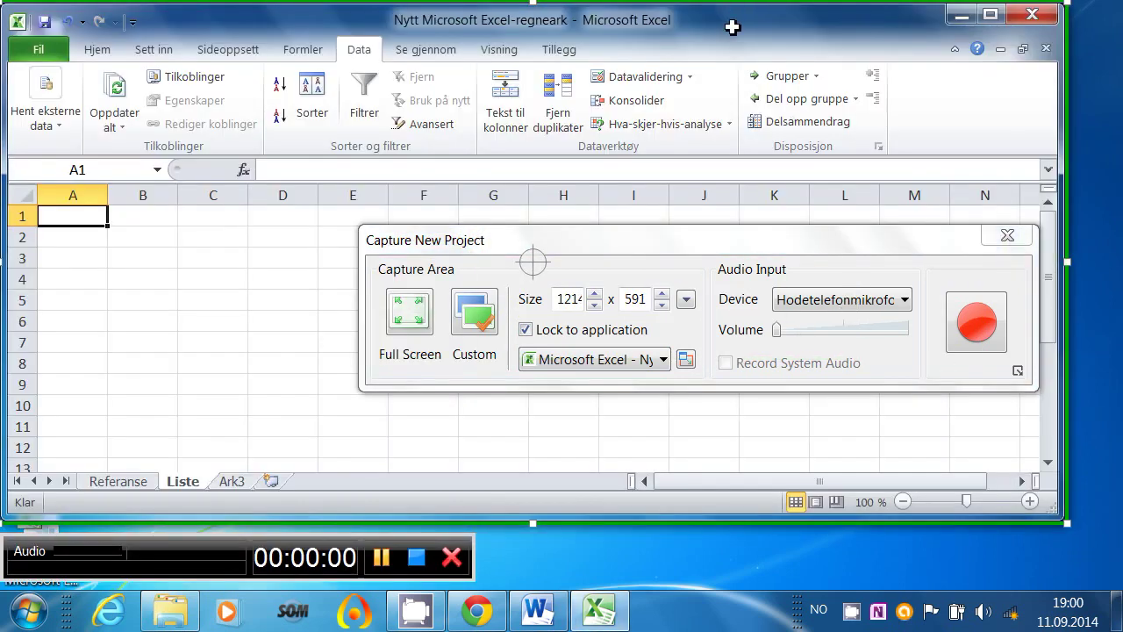
left_click_drag(732, 27, 794, 43)
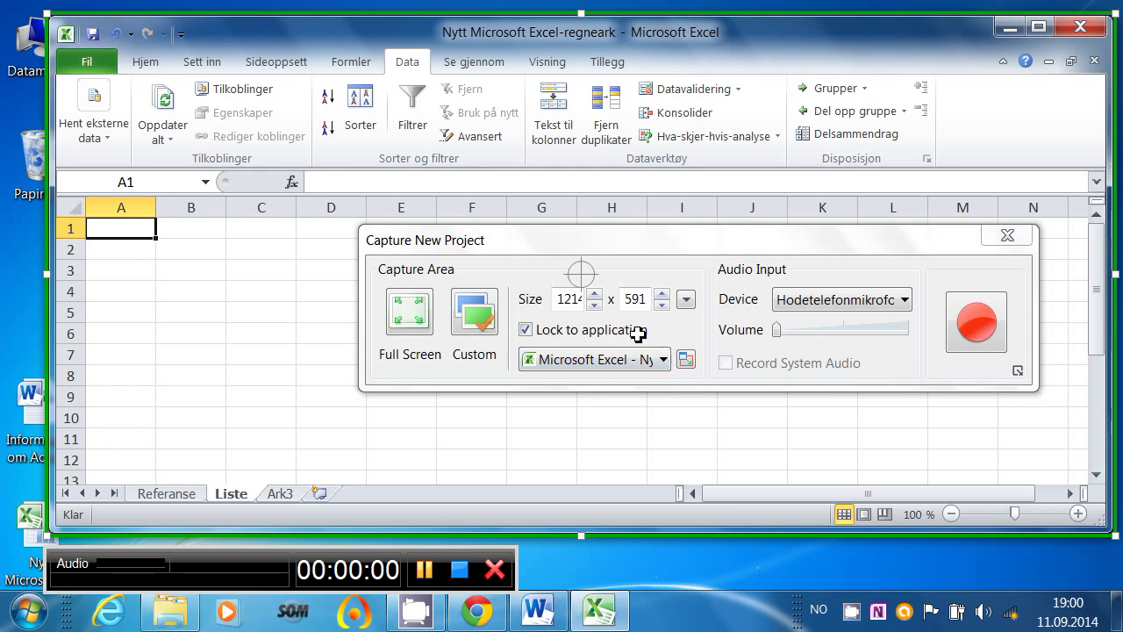
Step: Unlock the capture area from the application, set it to full screen, and maximize the Excel window
left_click(527, 329)
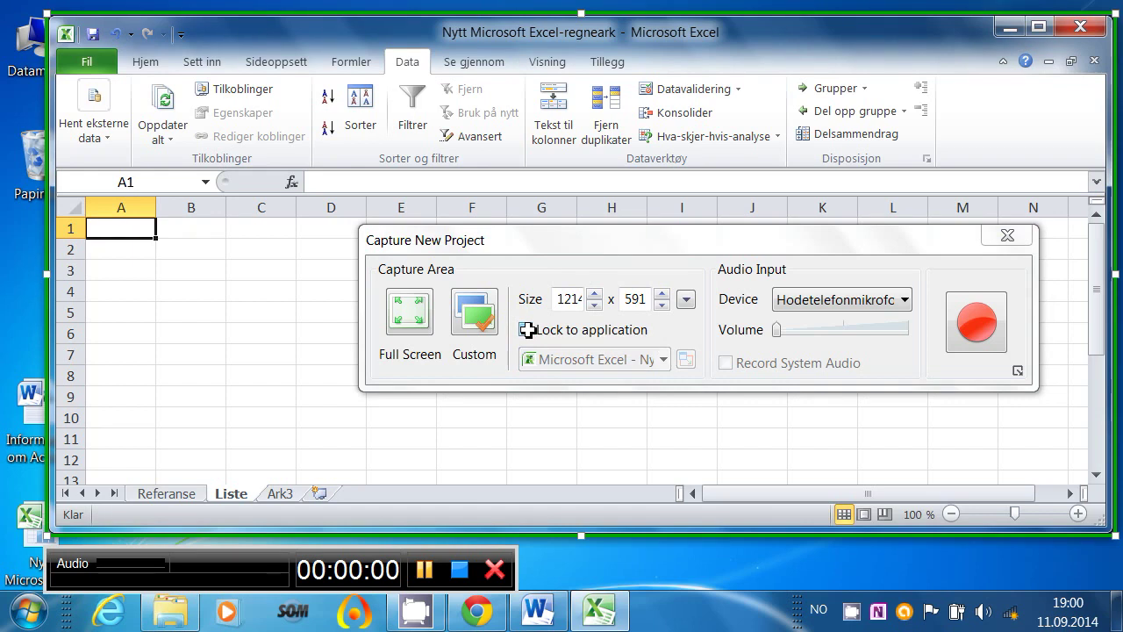
left_click(406, 307)
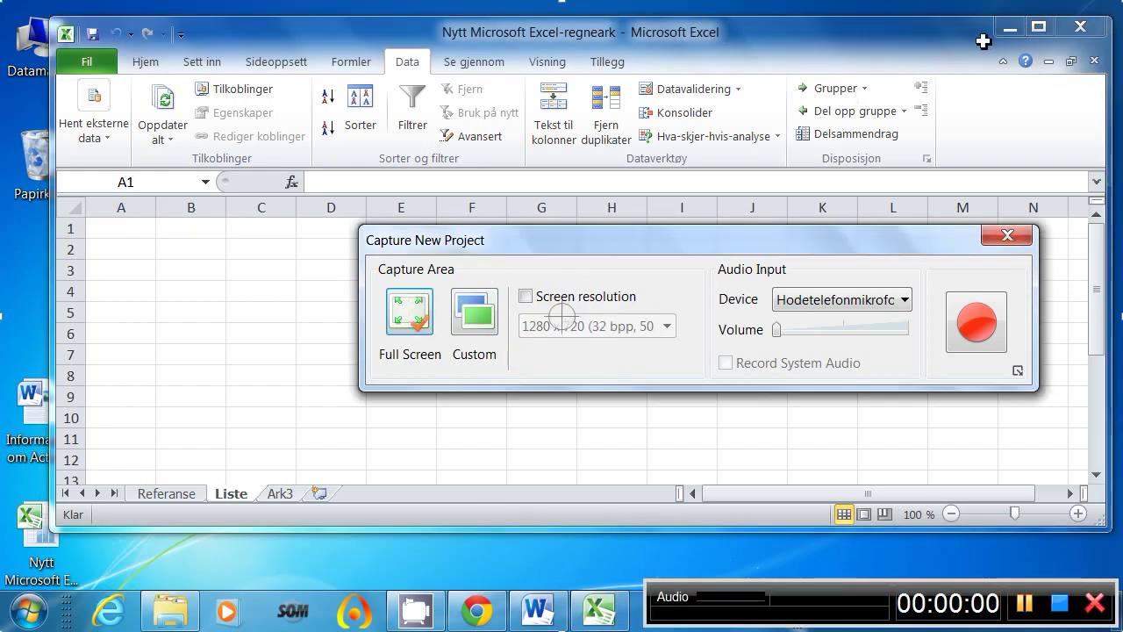
left_click(1042, 27)
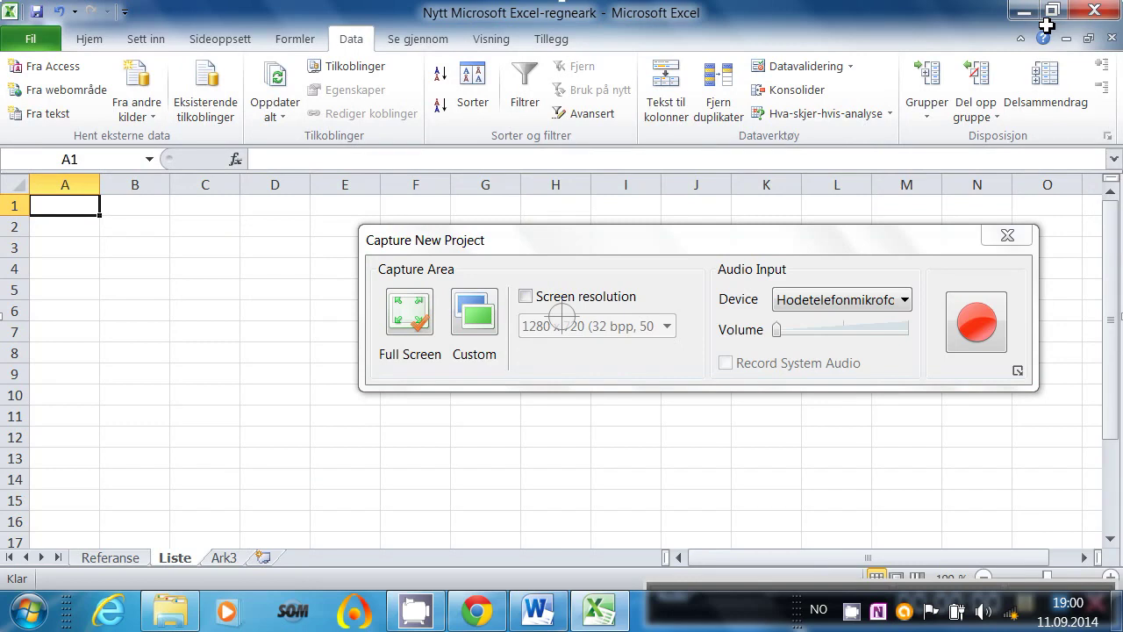
Step: Record the Excel demonstration, then stop the capture to load it into the ActivePresenter editor
left_click(978, 320)
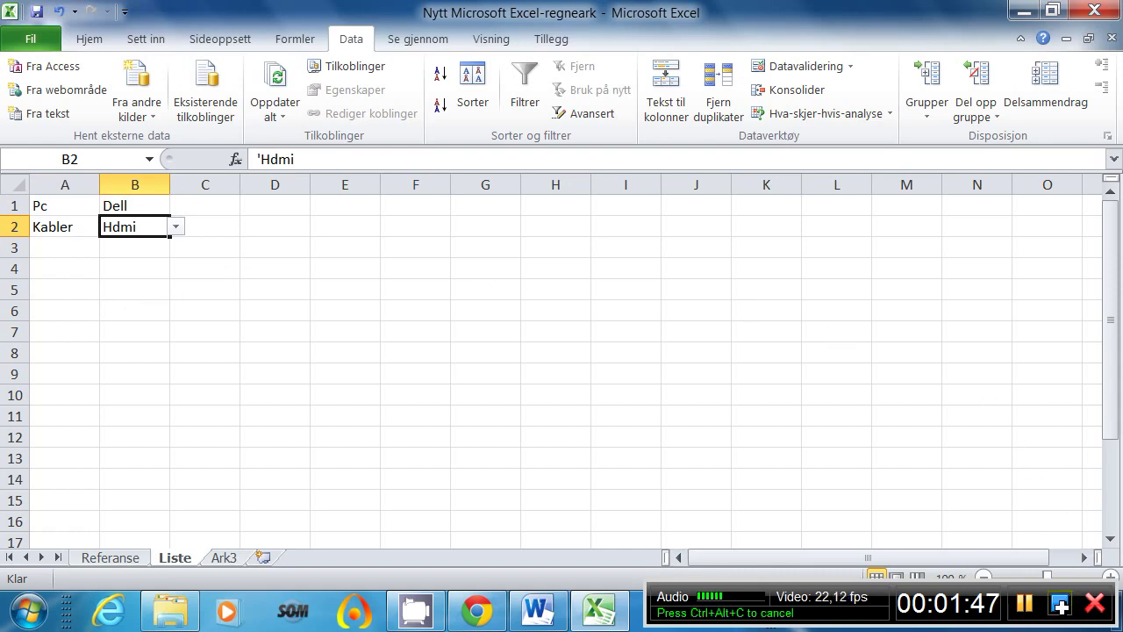
left_click(1059, 602)
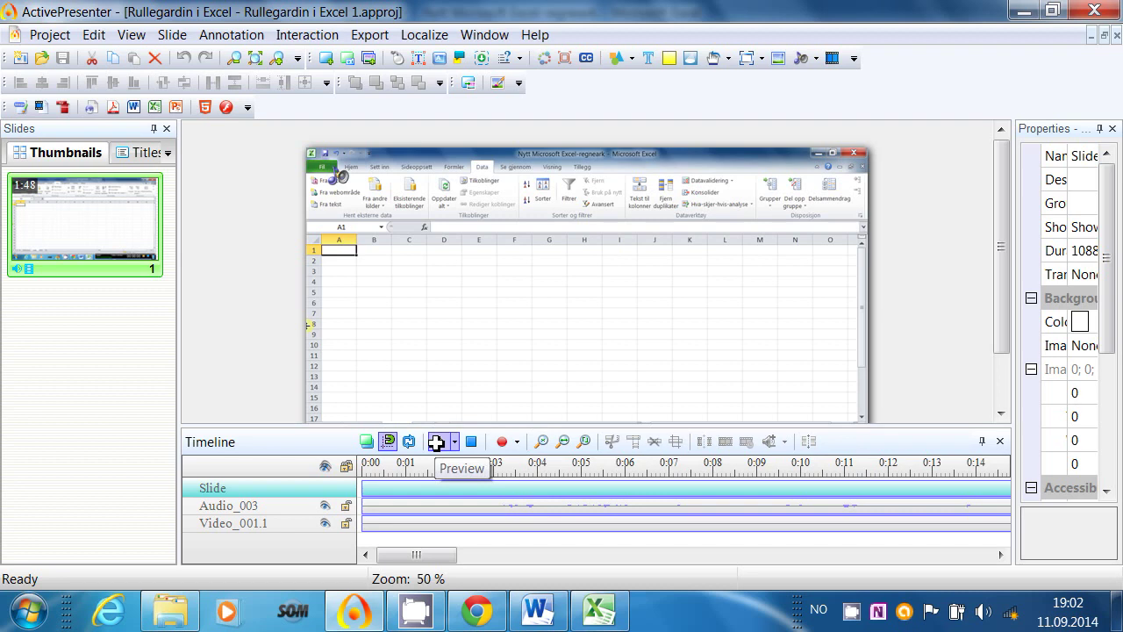
Step: Preview the beginning of the recorded slide on the timeline twice, stopping playback each time
left_click(436, 441)
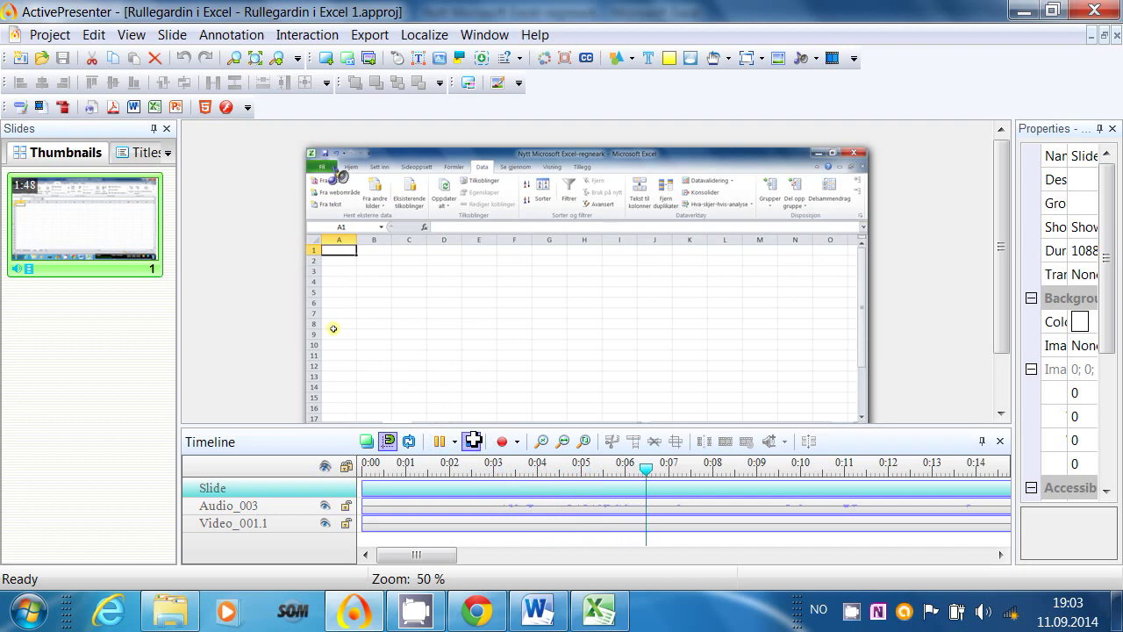
left_click(472, 442)
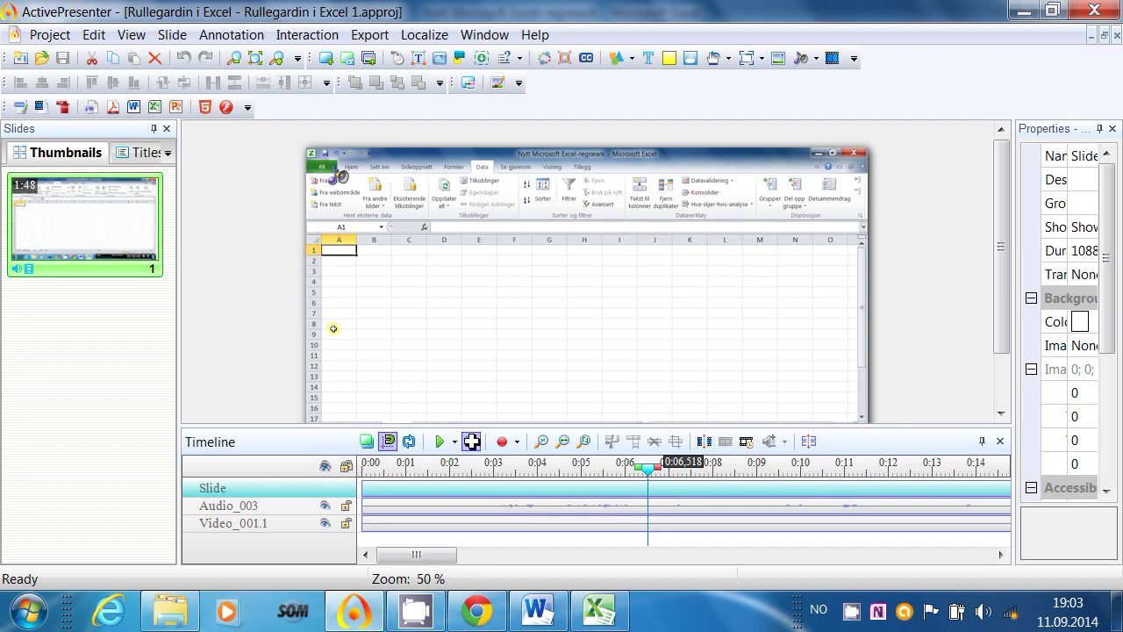
left_click(472, 441)
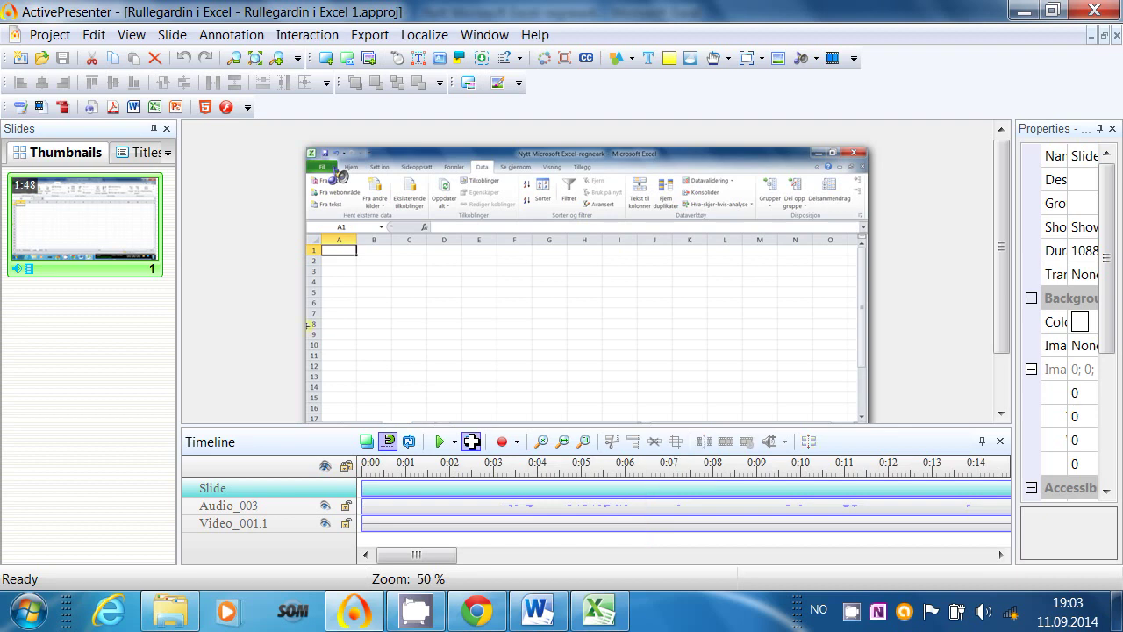
left_click(439, 441)
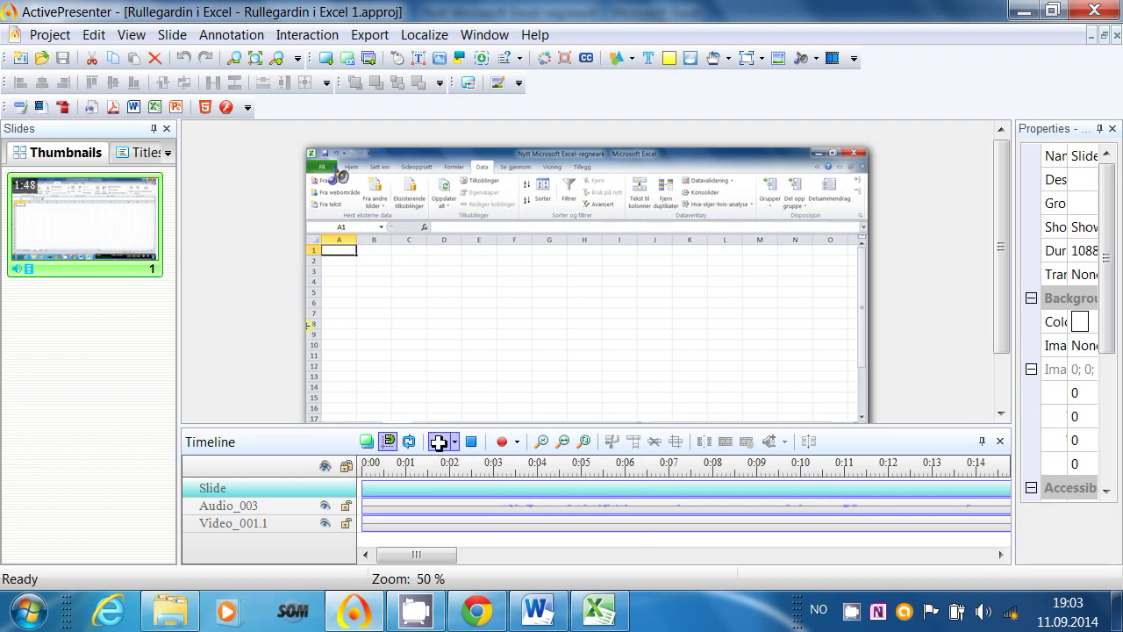
left_click(439, 441)
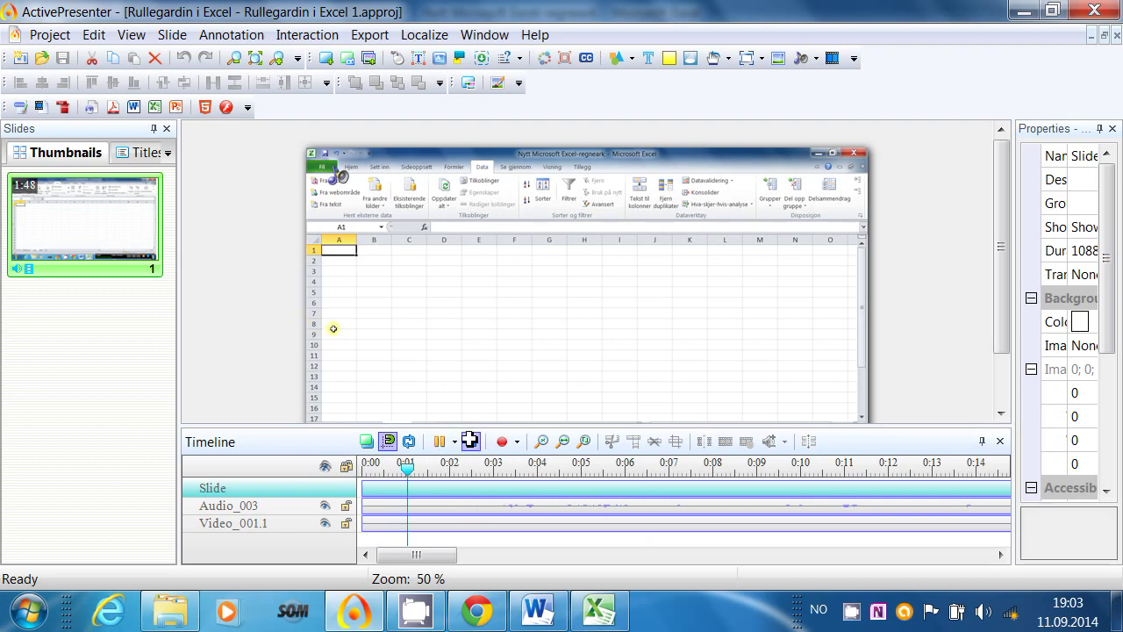
left_click(471, 442)
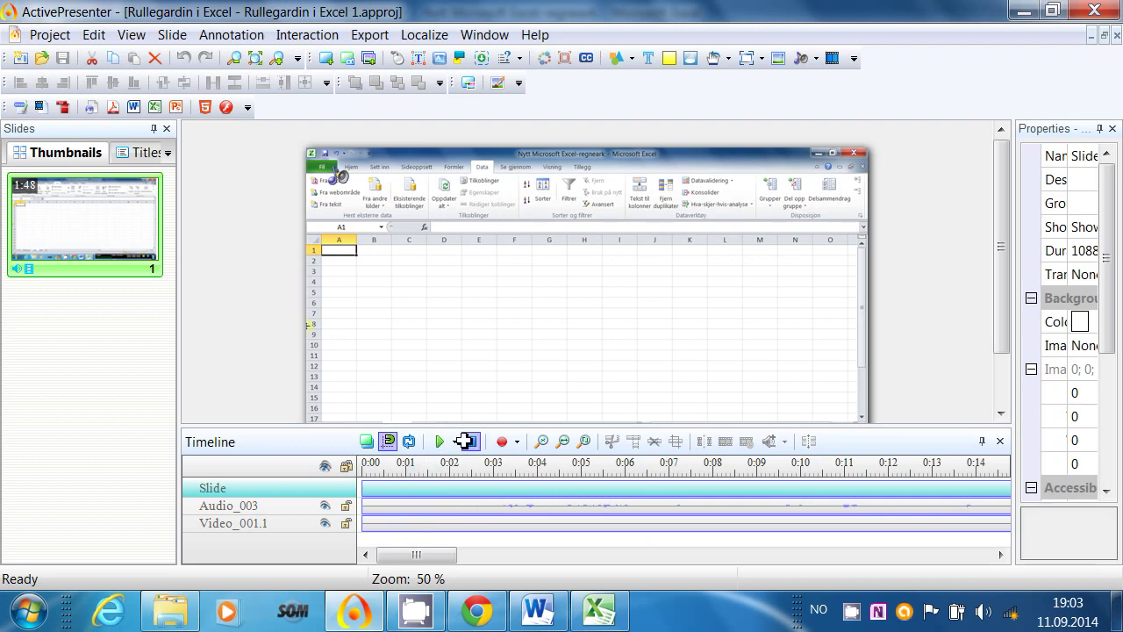
Step: Move the playhead from the start to 0:10 and fit the whole recording in the timeline
left_click(367, 466)
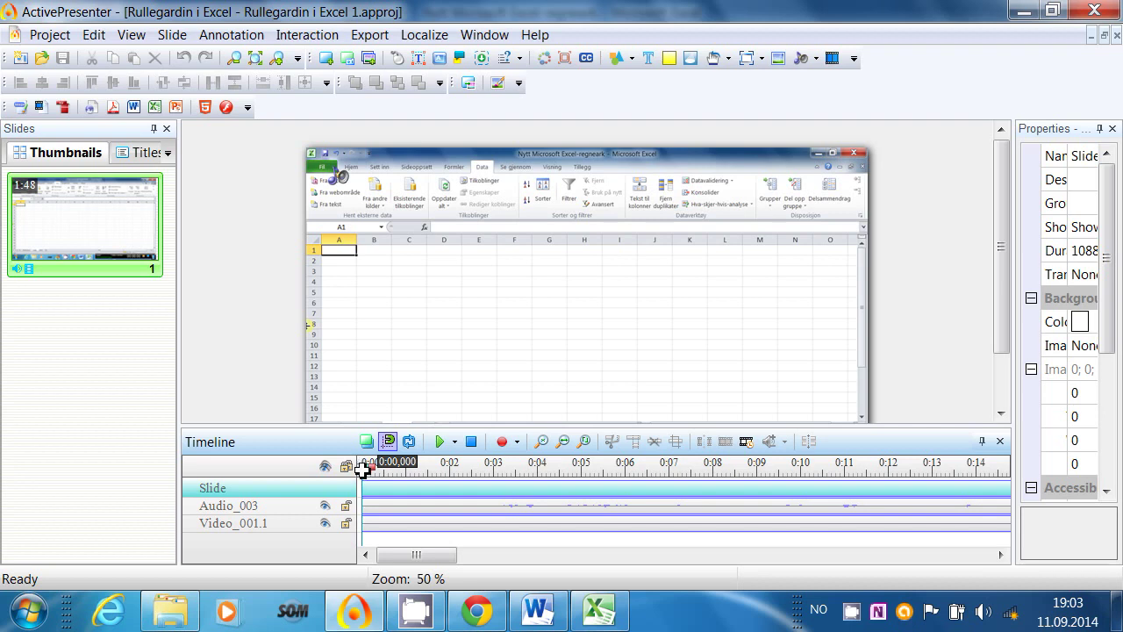
left_click_drag(362, 467, 582, 477)
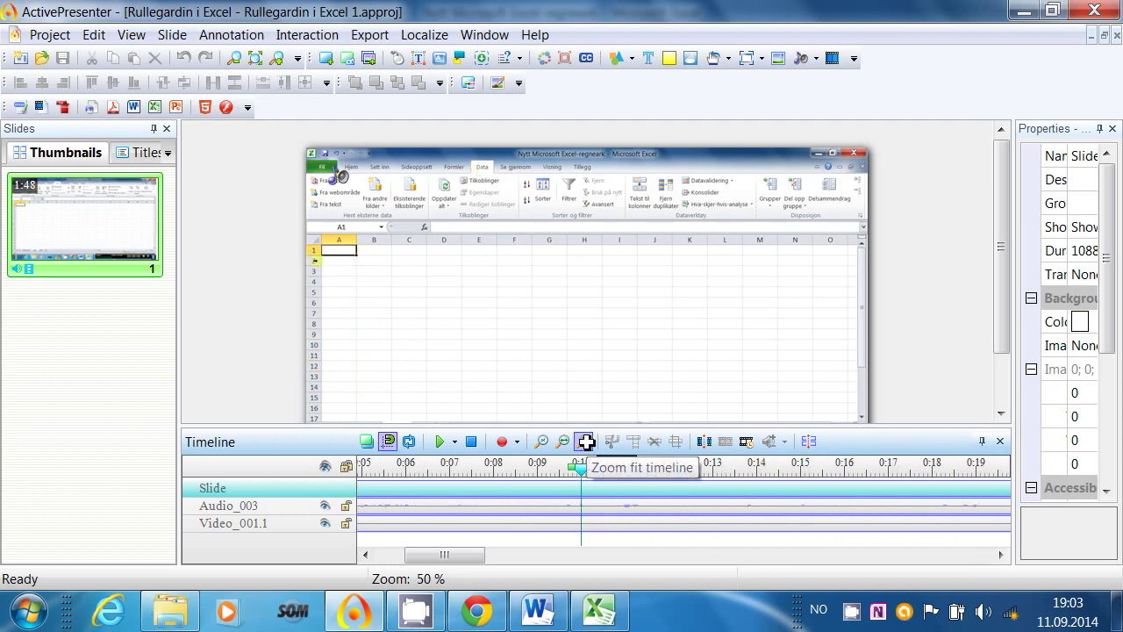
left_click(586, 441)
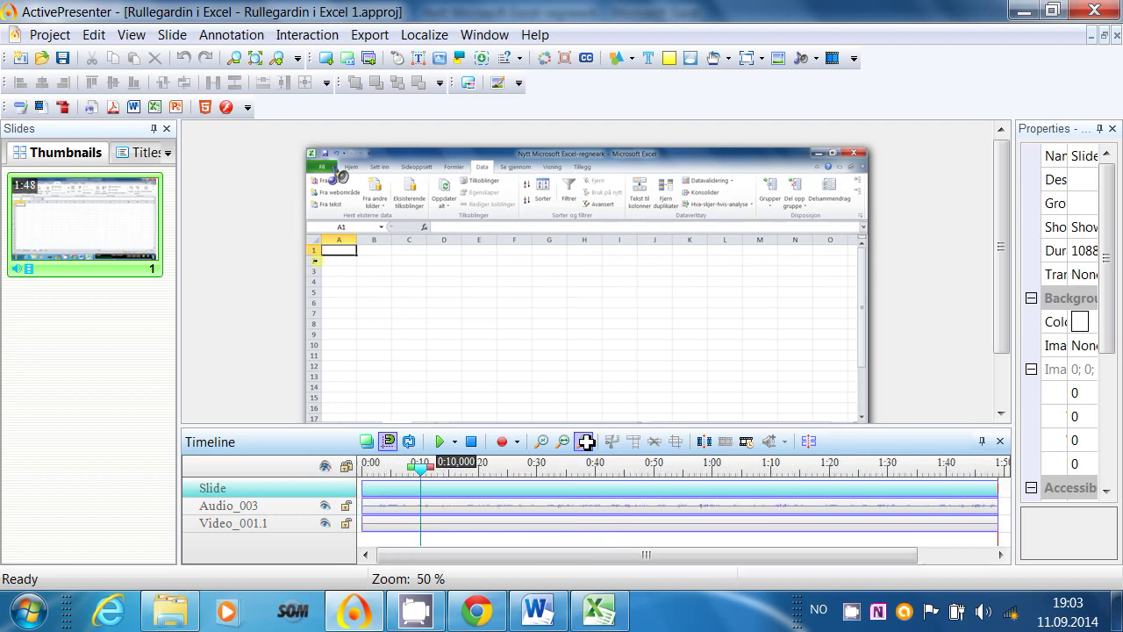